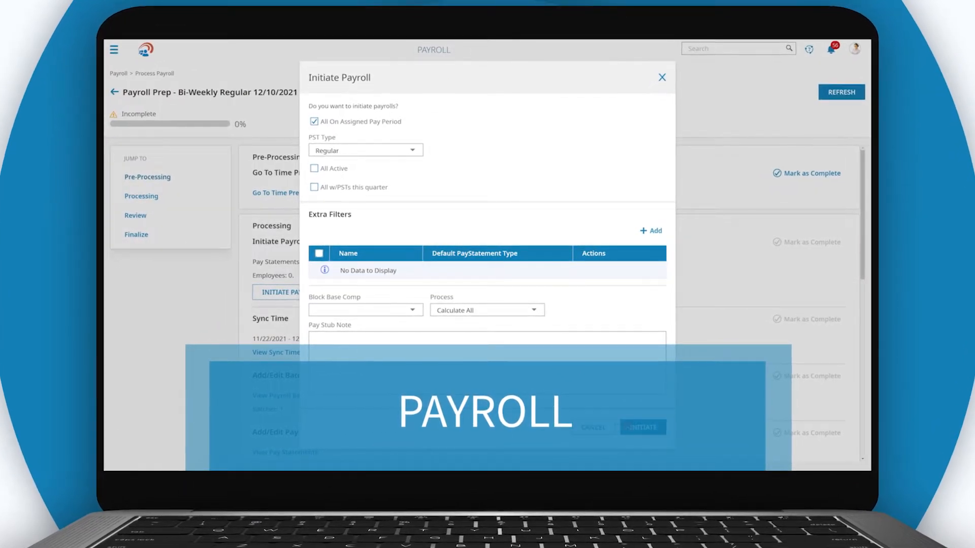
click(628, 427)
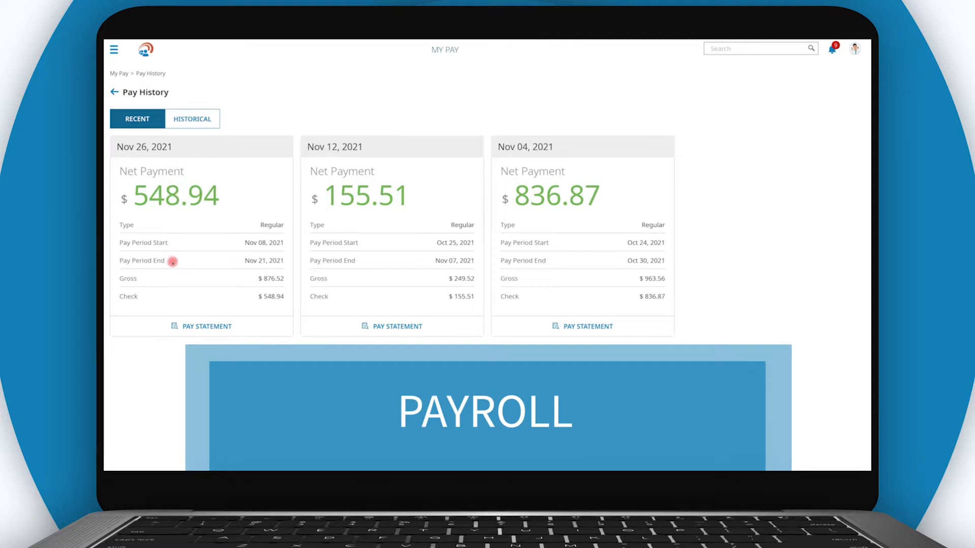
click(165, 325)
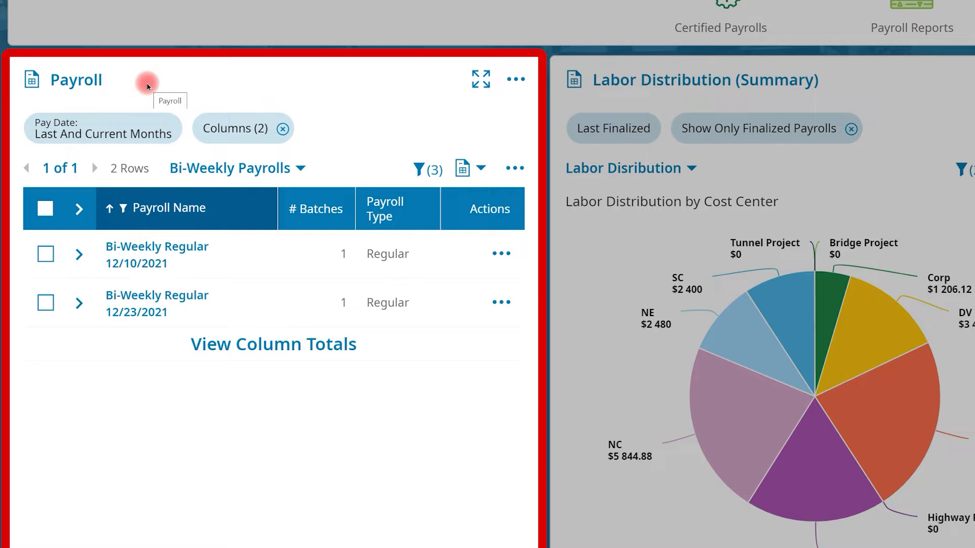
Open payroll prep for Bi-Weekly Regular 12/10/2021 and initiate regular pay statements for all on the assigned pay period, calculating all
click(500, 251)
click(513, 298)
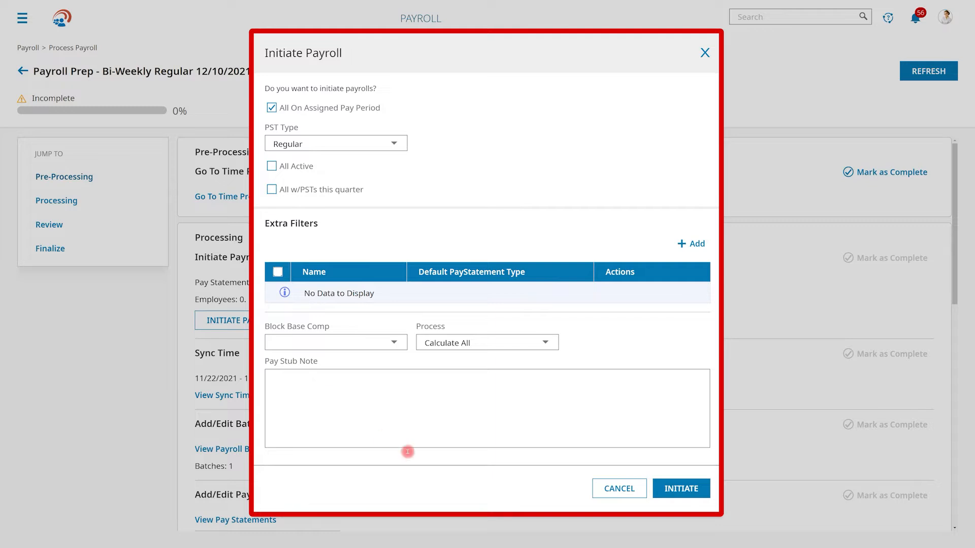
click(661, 488)
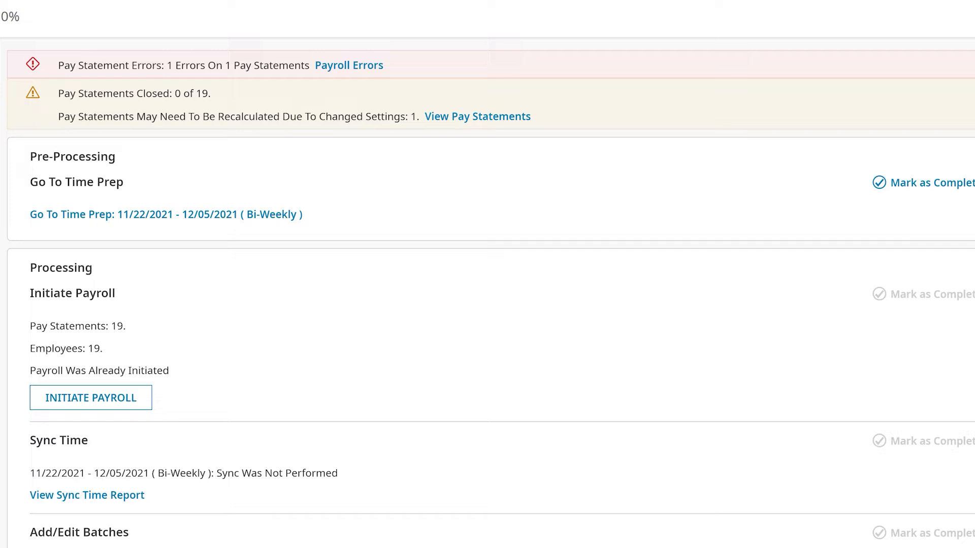
Examine the time prep checklist for the 11/22/2021 - 12/05/2021 pay period and return to payroll prep for Bi-Weekly Regular 12/10/2021
click(53, 214)
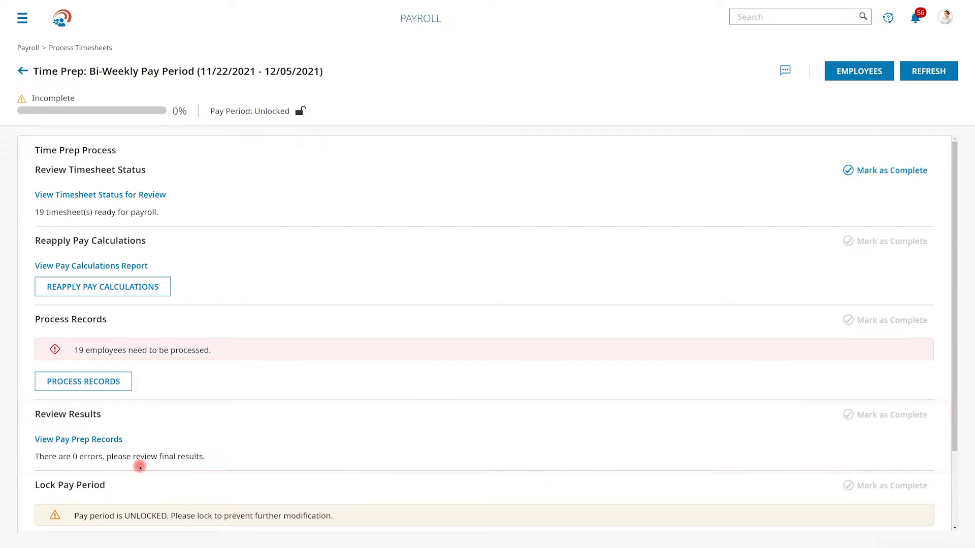
scroll(139, 467, down, 2)
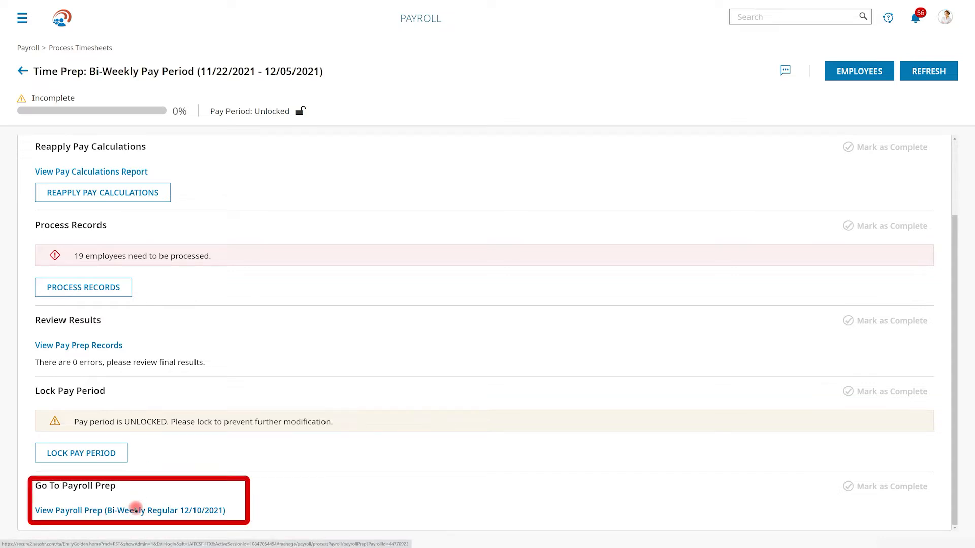
click(136, 509)
Go to the Processing section's payroll batches and open the Regular Earnings batch for editing its pay statement records
click(71, 202)
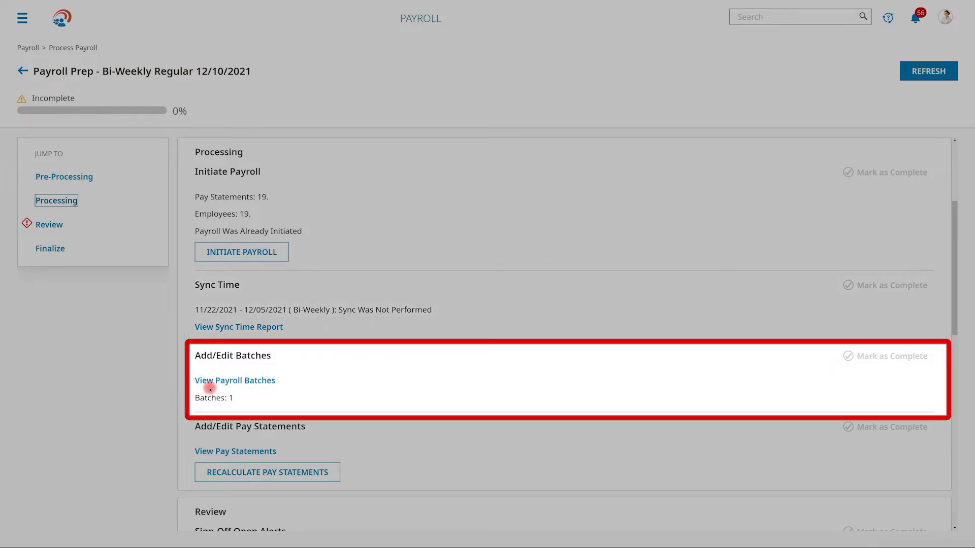
click(209, 382)
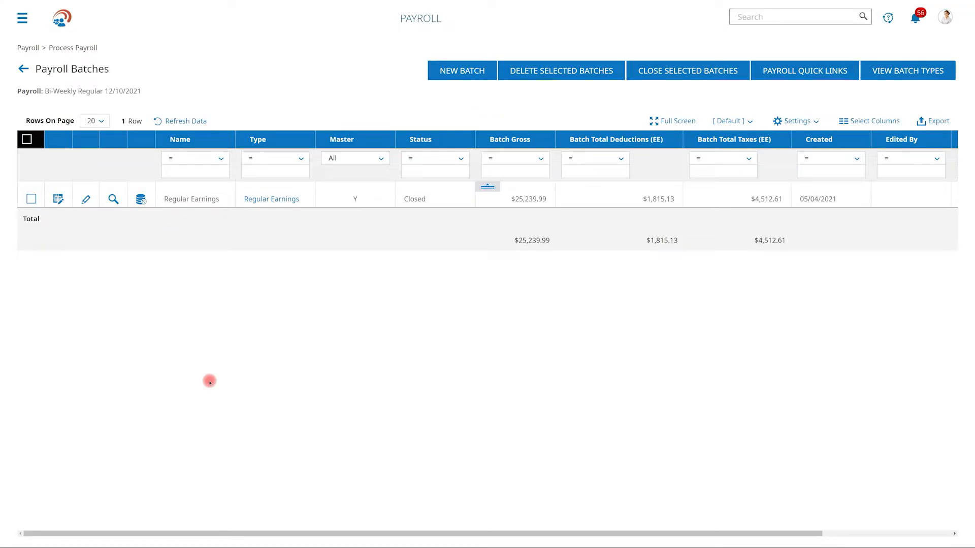
click(58, 198)
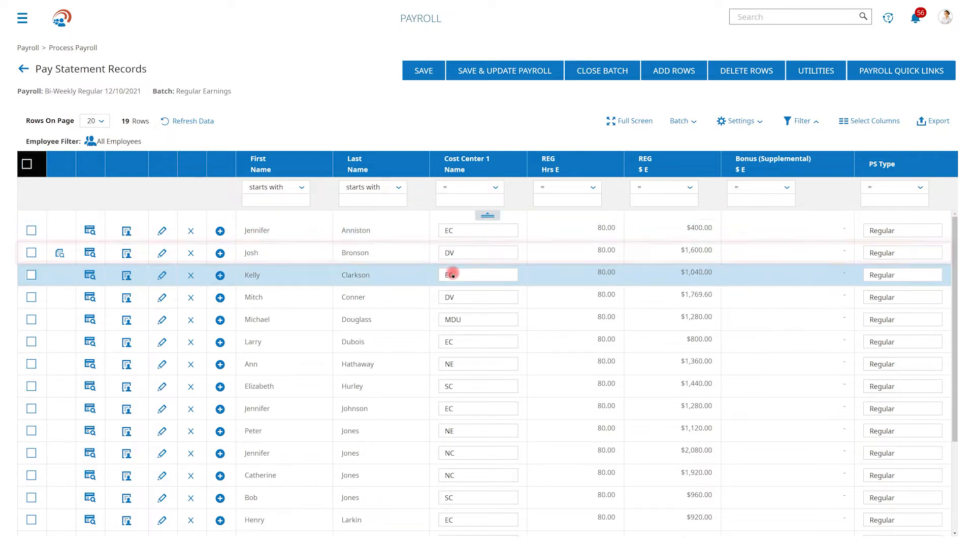
Move through the REG hours and supplemental bonus cells of several employee rows, leaving their values as they are
click(593, 251)
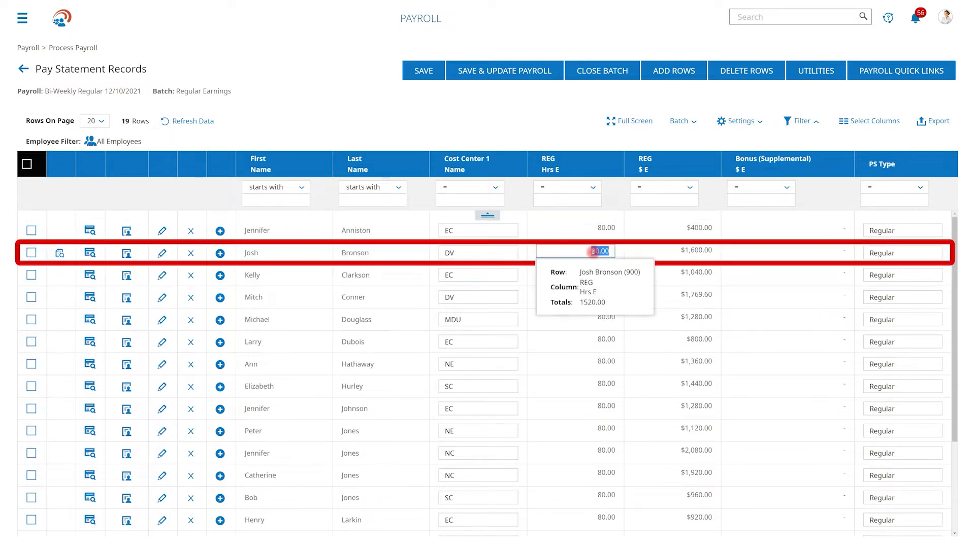
key(Down)
key(Down)
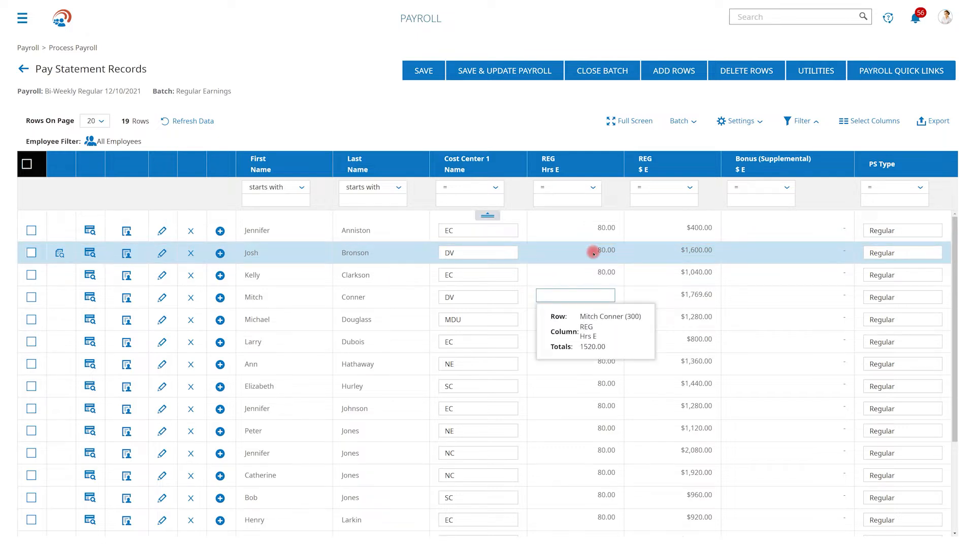
key(Down)
key(Tab)
key(Tab)
key(Down)
key(Down)
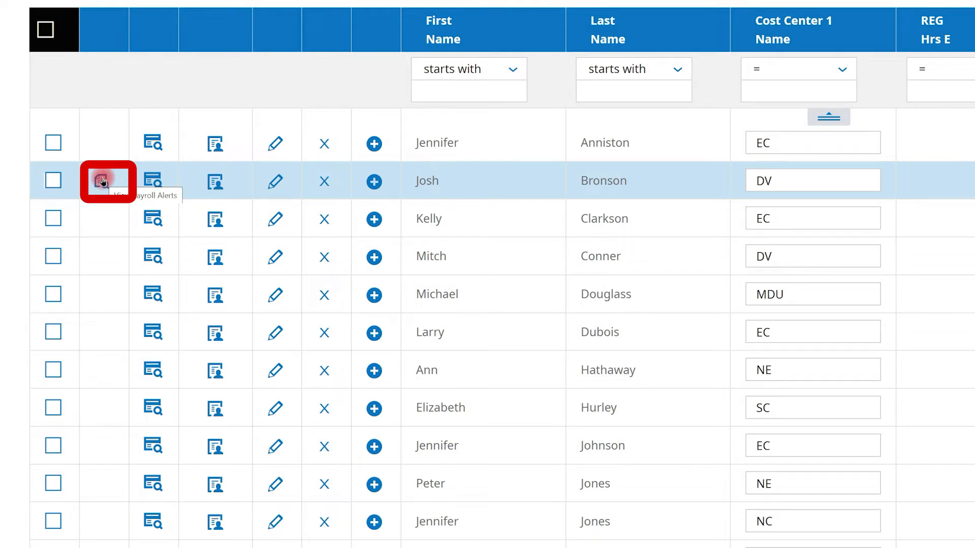
View the payroll alerts of the flagged employee and mark the bonus reminder as completed
click(102, 181)
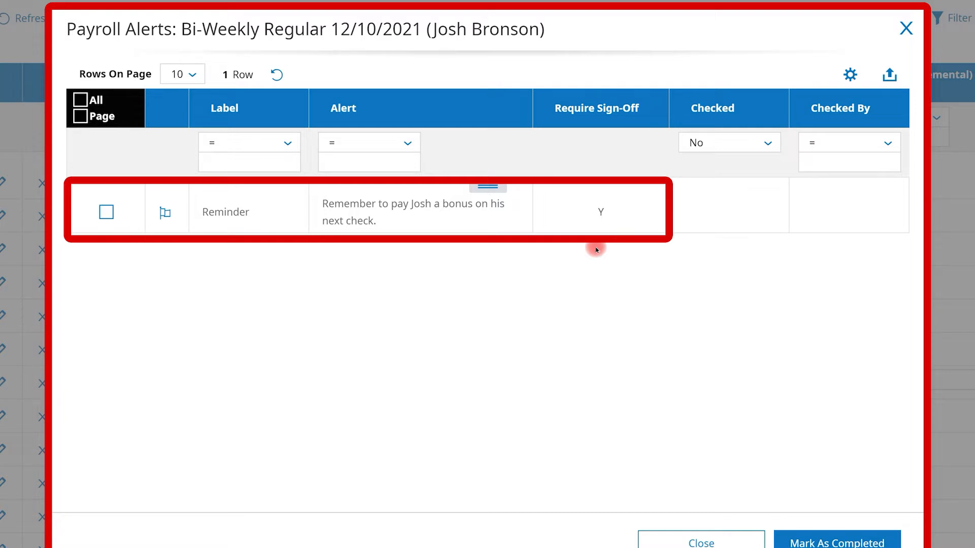
click(164, 214)
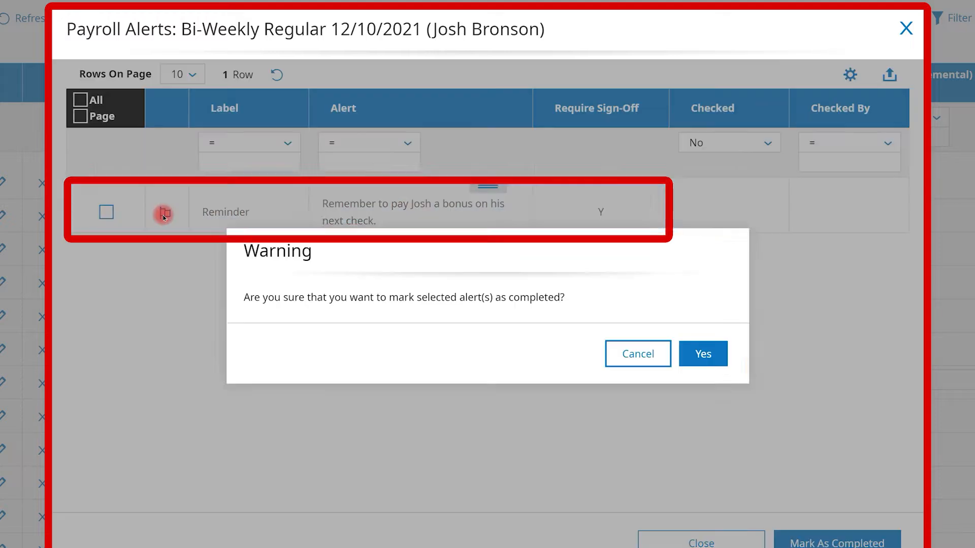
click(700, 356)
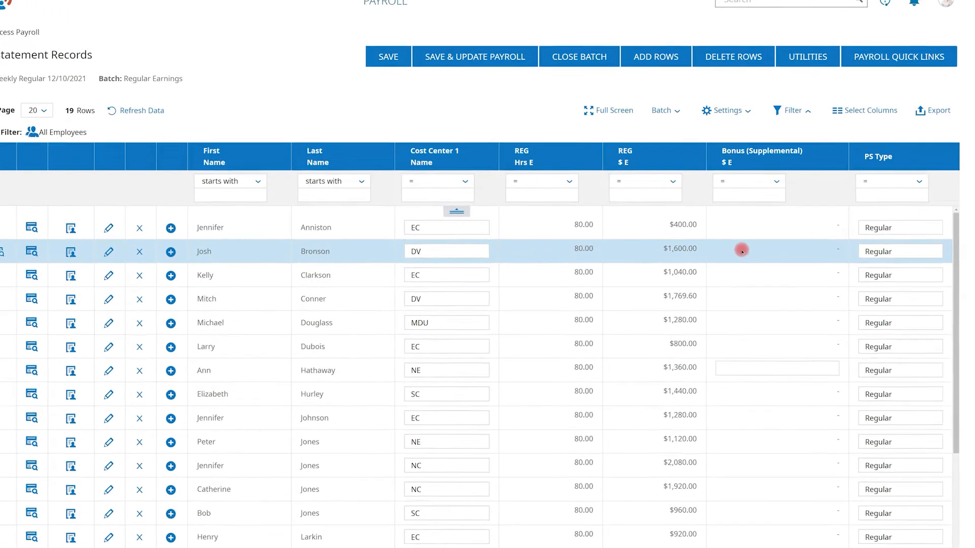
Add an extra pay row for the employee named in the bonus reminder and enter a supplemental bonus of 500 in it
click(741, 250)
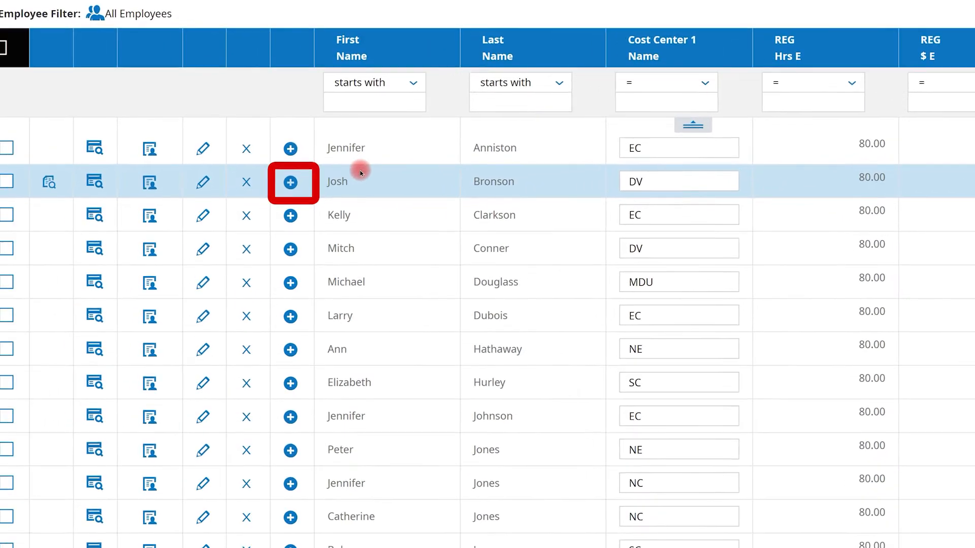
click(37, 208)
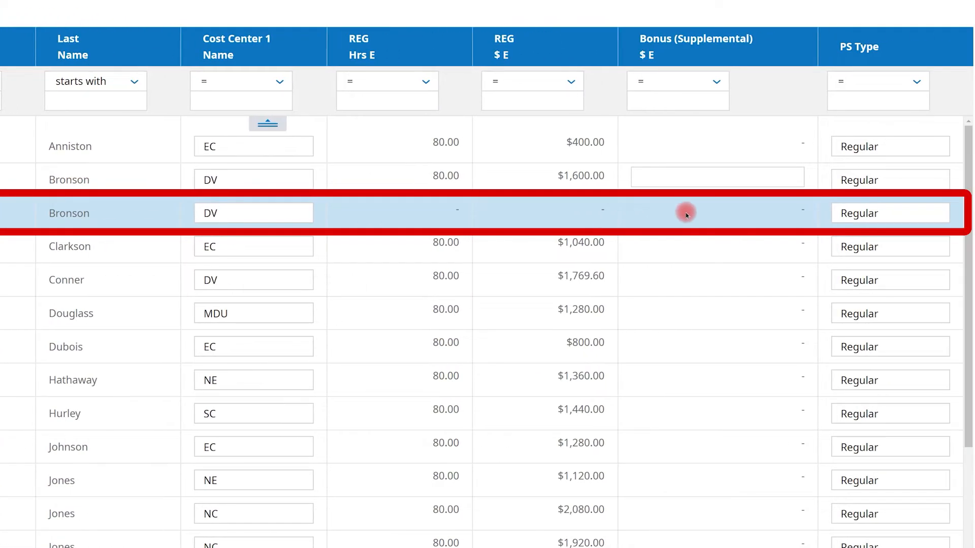
click(974, 212)
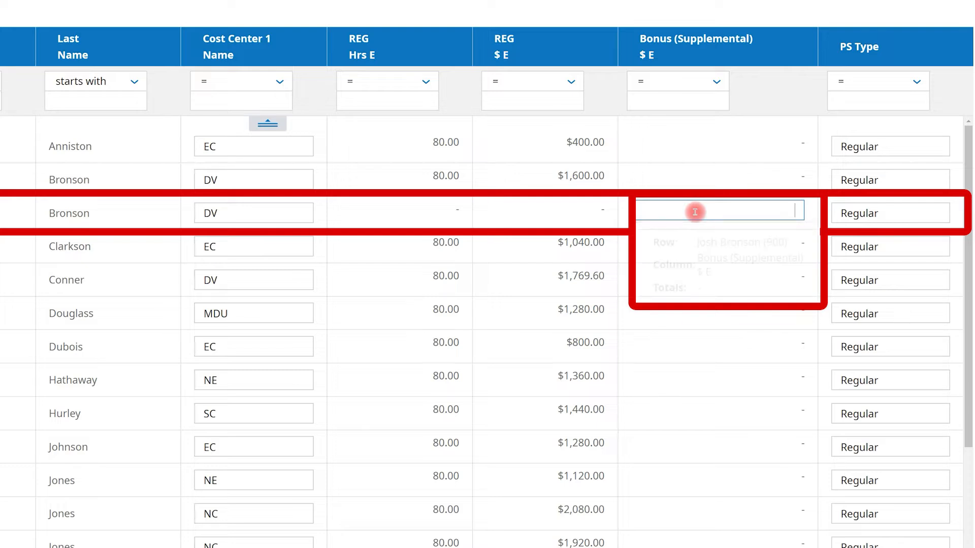
text(500)
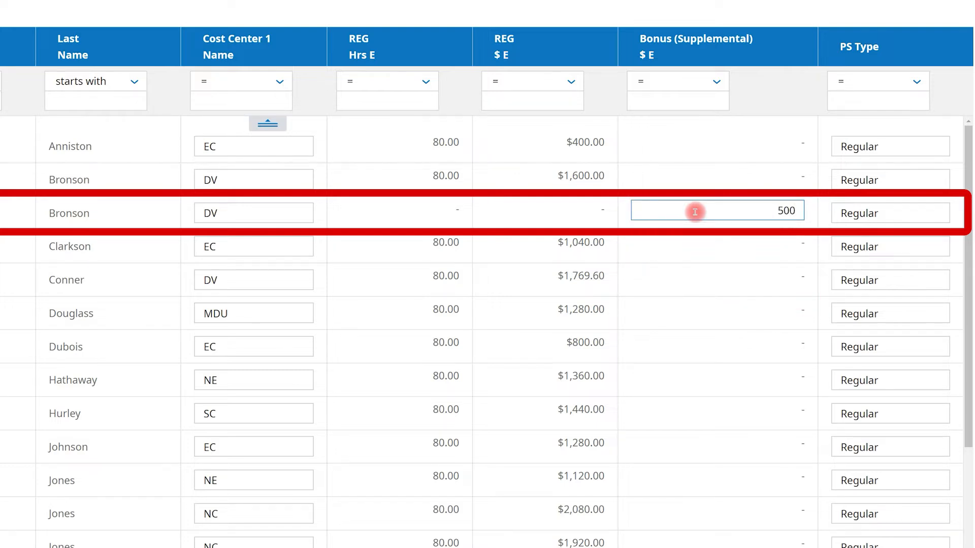
Set the added row's PS type to Bonus, save the batch and update the payroll with the edits
click(876, 213)
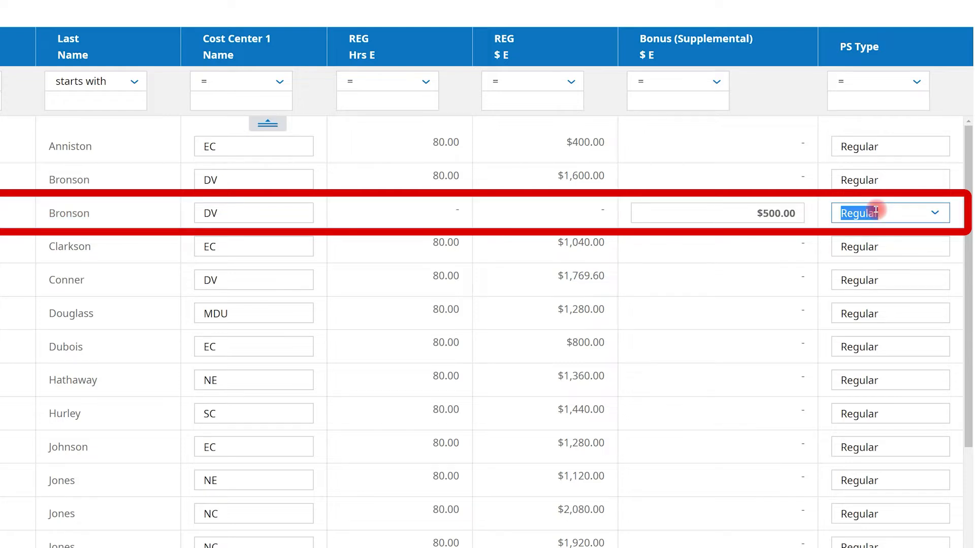
click(938, 213)
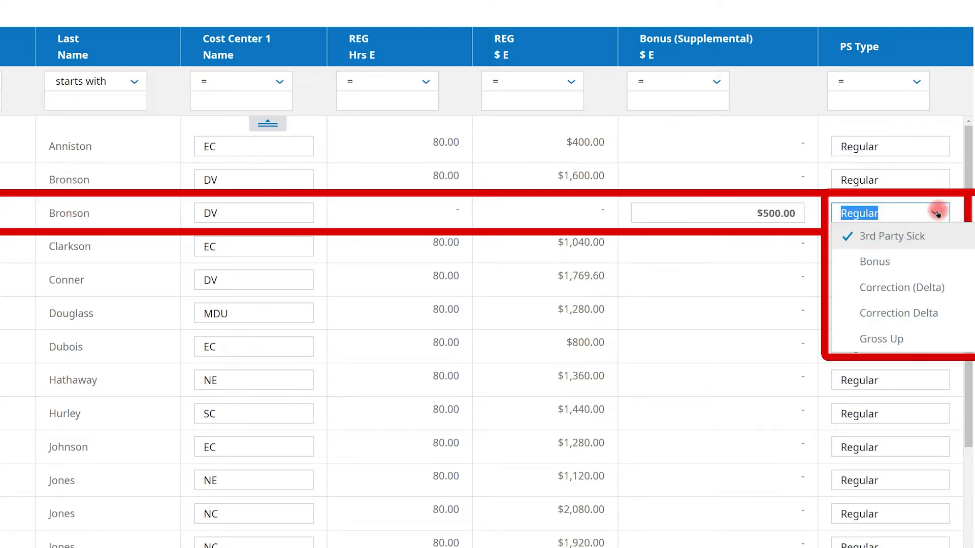
click(924, 262)
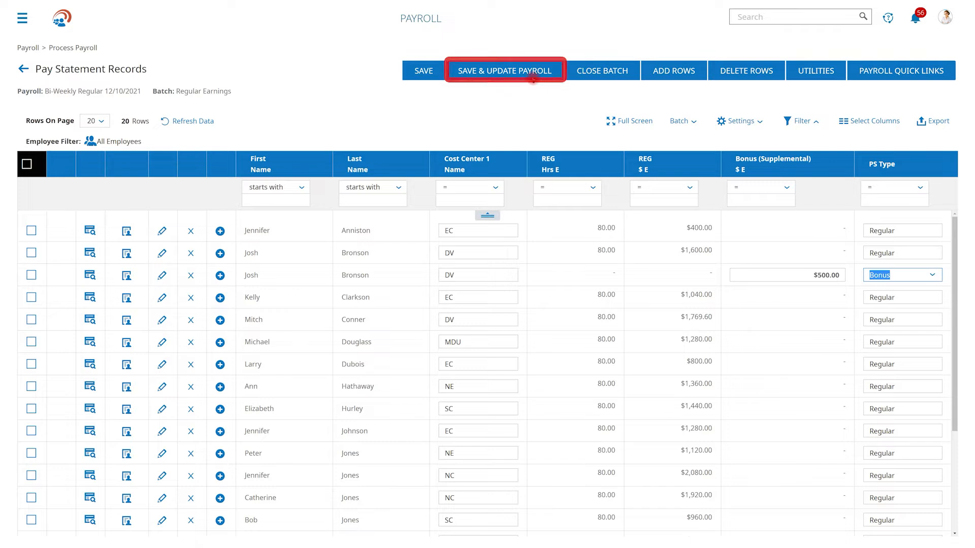
click(530, 75)
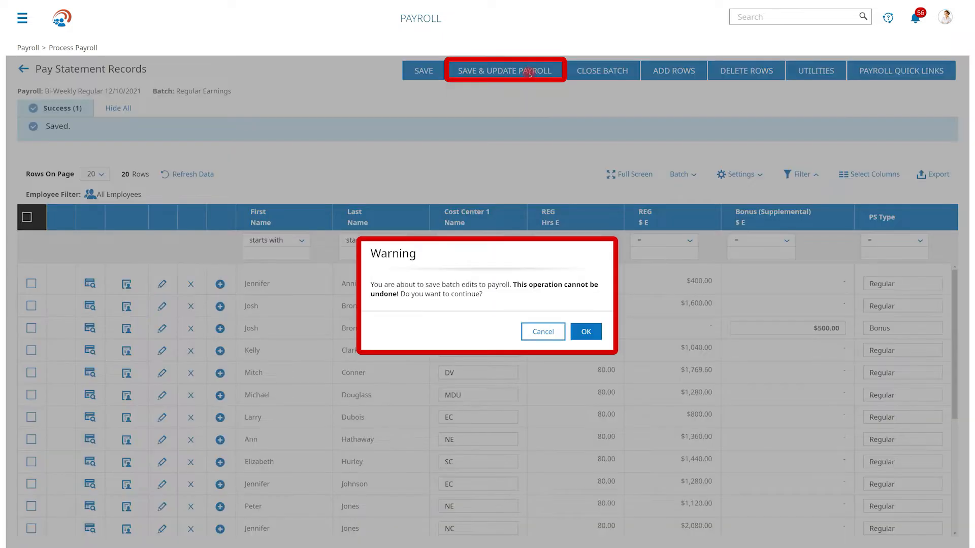
click(588, 330)
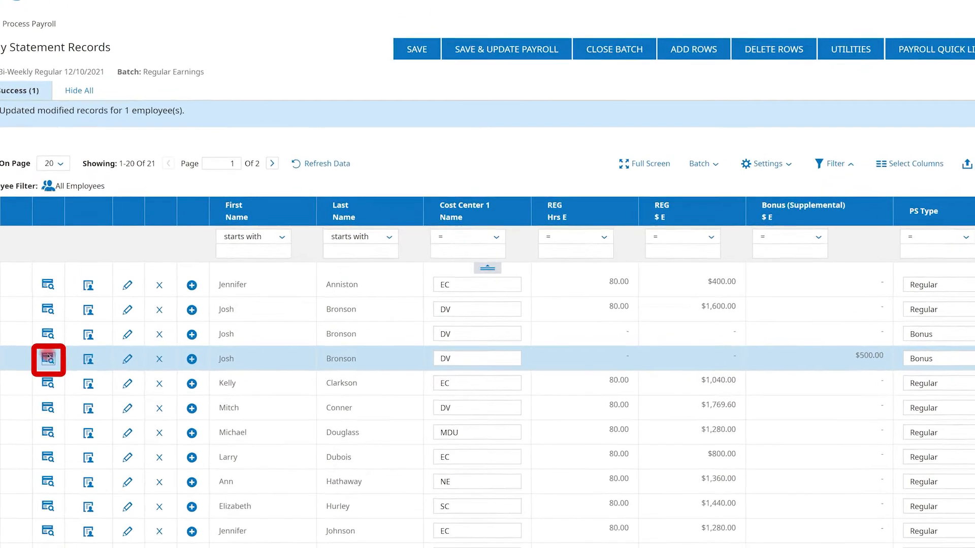
Preview the pay statement of the $500.00 bonus row, examine its earnings, taxes and company-paid benefits, and close the preview
click(49, 358)
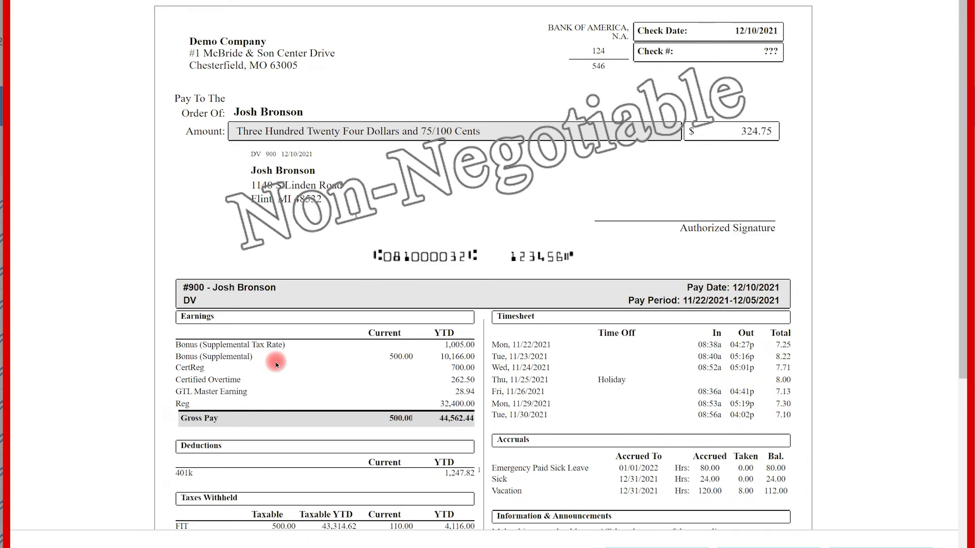
scroll(277, 364, down, 3)
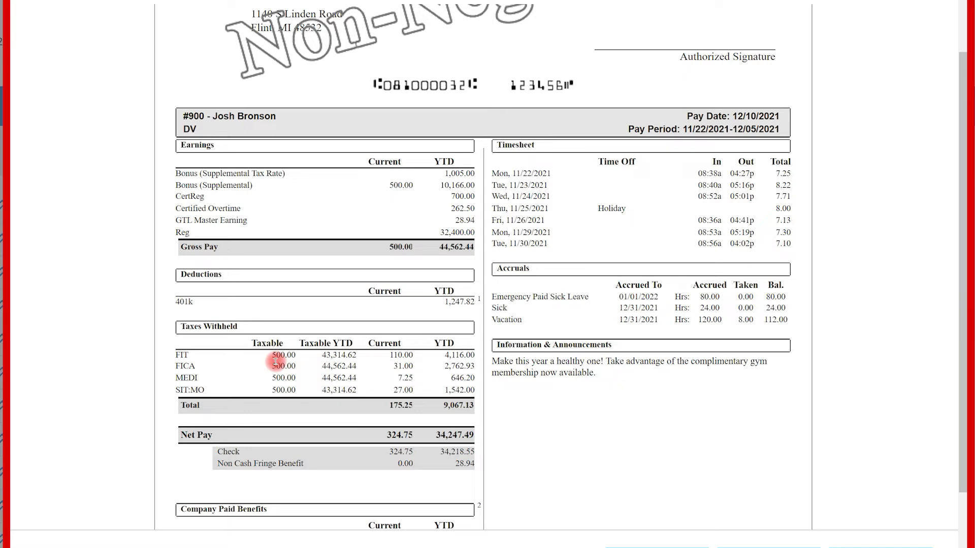
scroll(275, 362, down, 3)
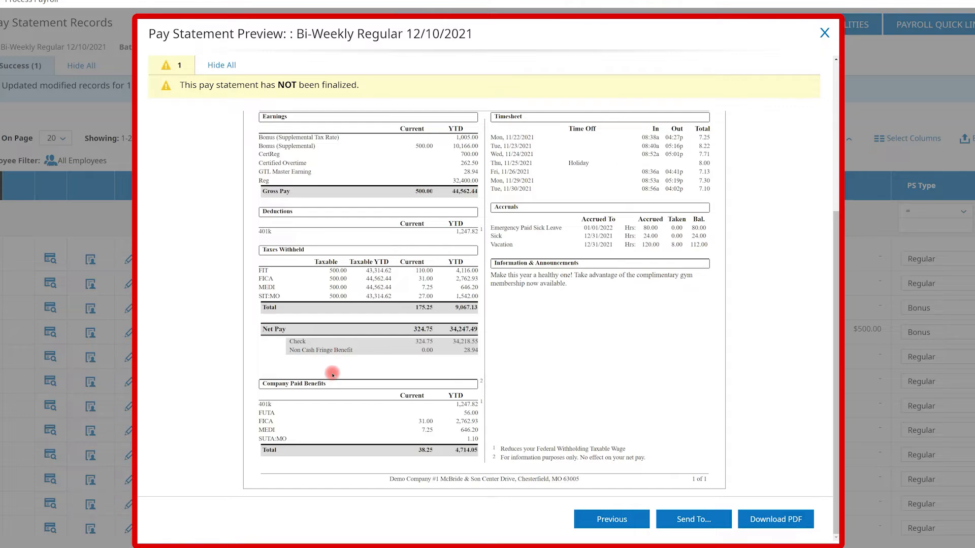
click(825, 34)
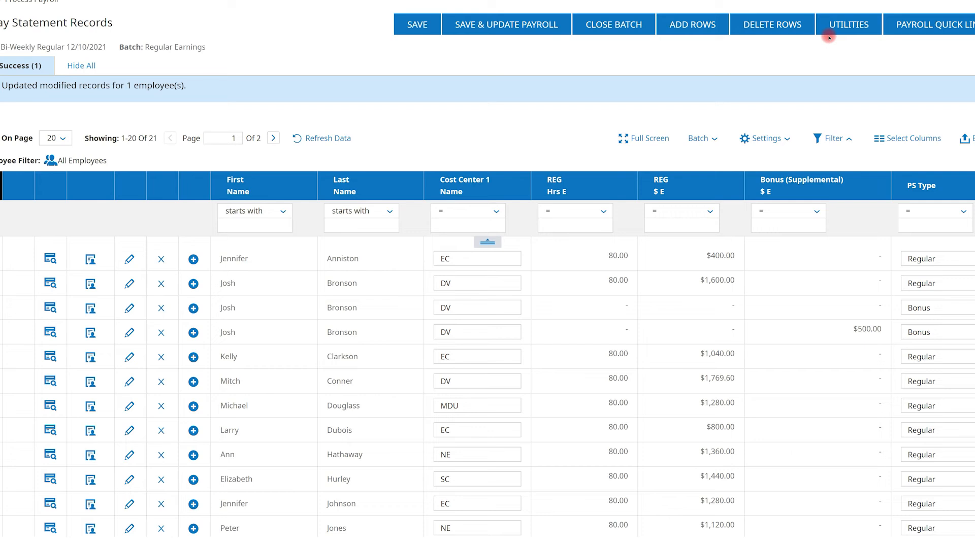
Close editing of the Regular Earnings batch and return to the payroll prep checklist
click(638, 25)
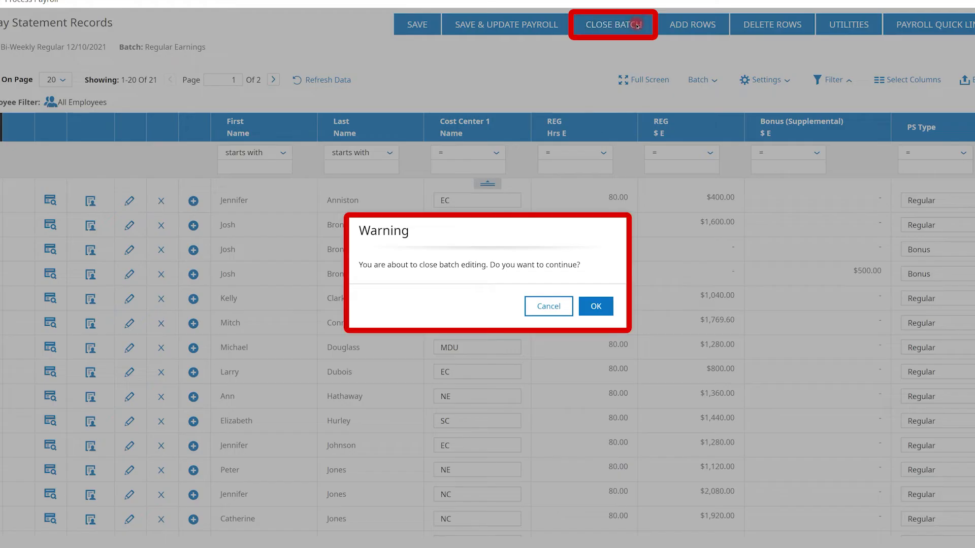
click(591, 301)
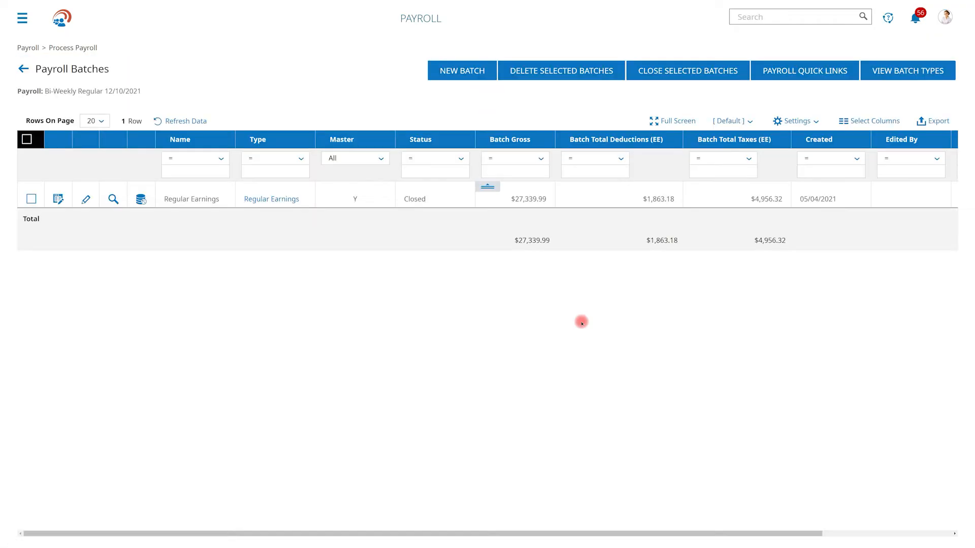
click(23, 70)
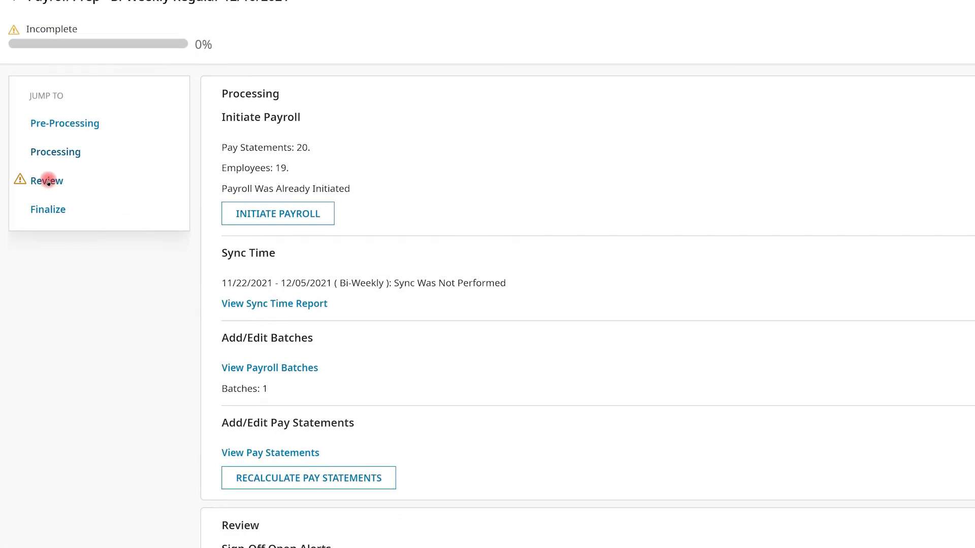
Close the payroll and lock its pay statements in the Review section, and open the Payroll Register: By PST report
click(47, 181)
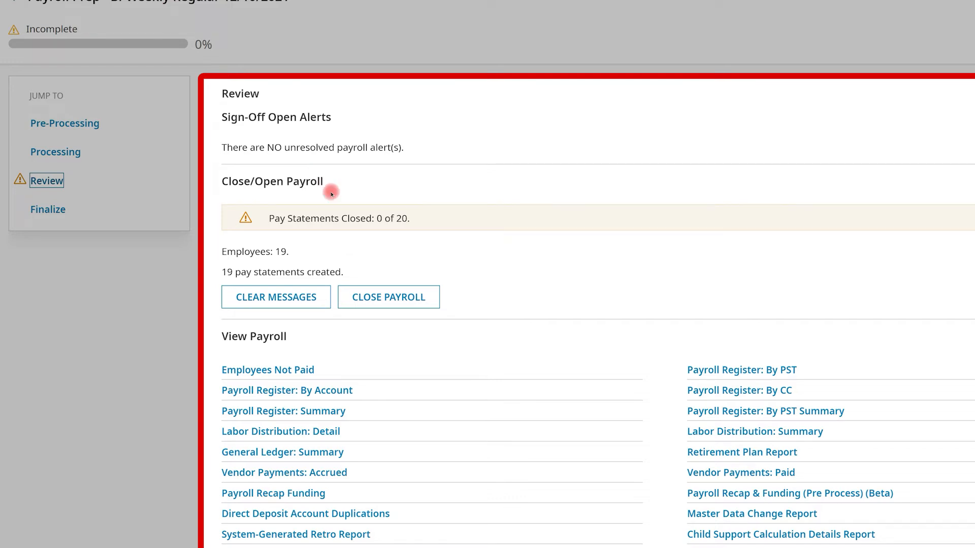
click(374, 296)
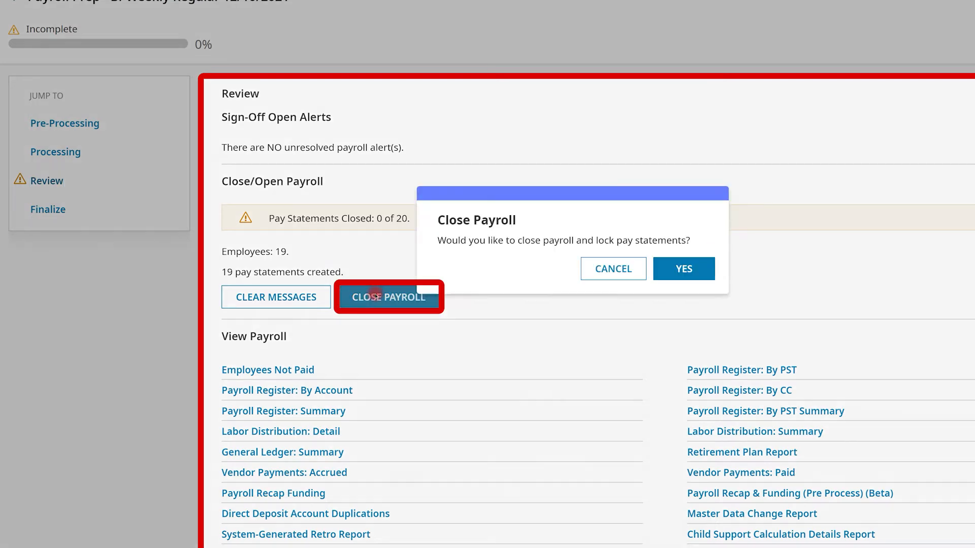
click(662, 267)
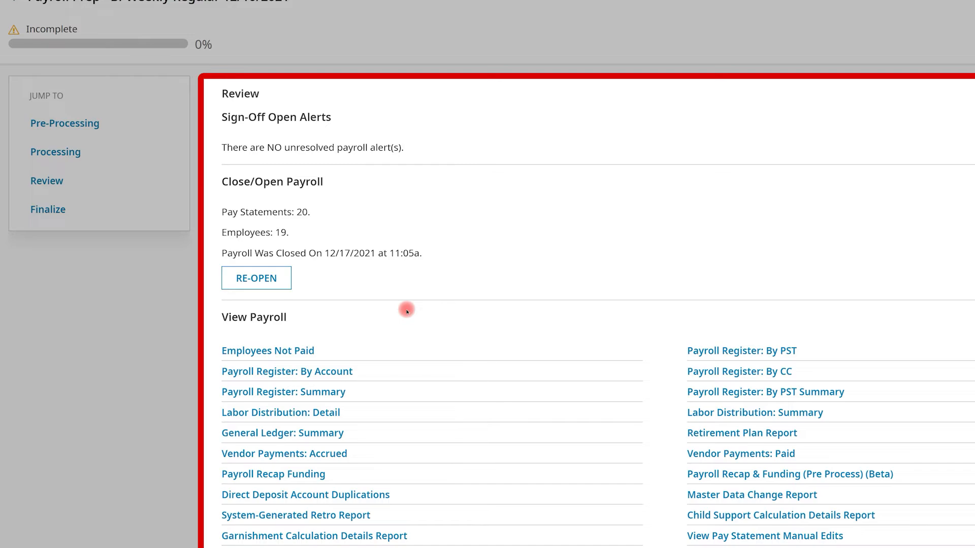
click(696, 351)
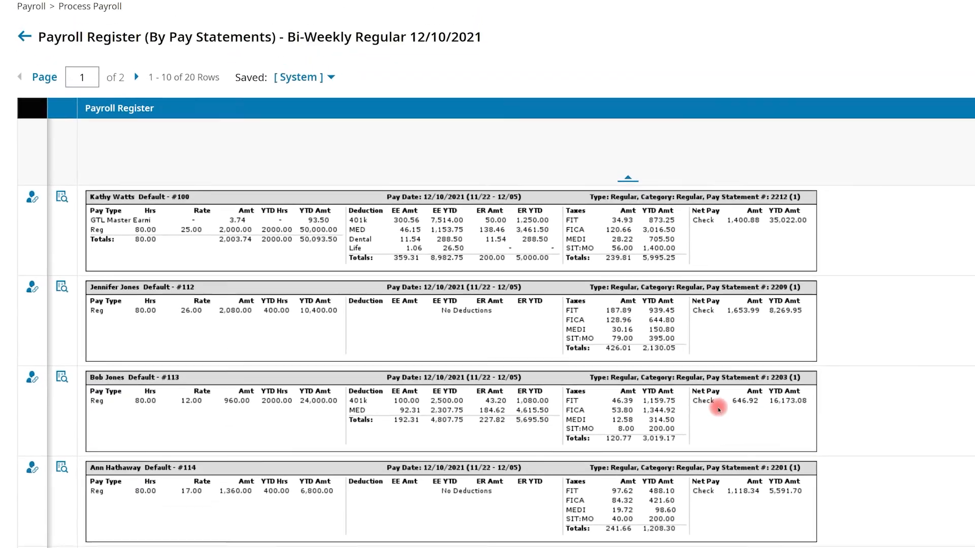
Return to the Review section, open the General Ledger: Summary report to review its entries, and return to the payroll prep checklist
click(23, 45)
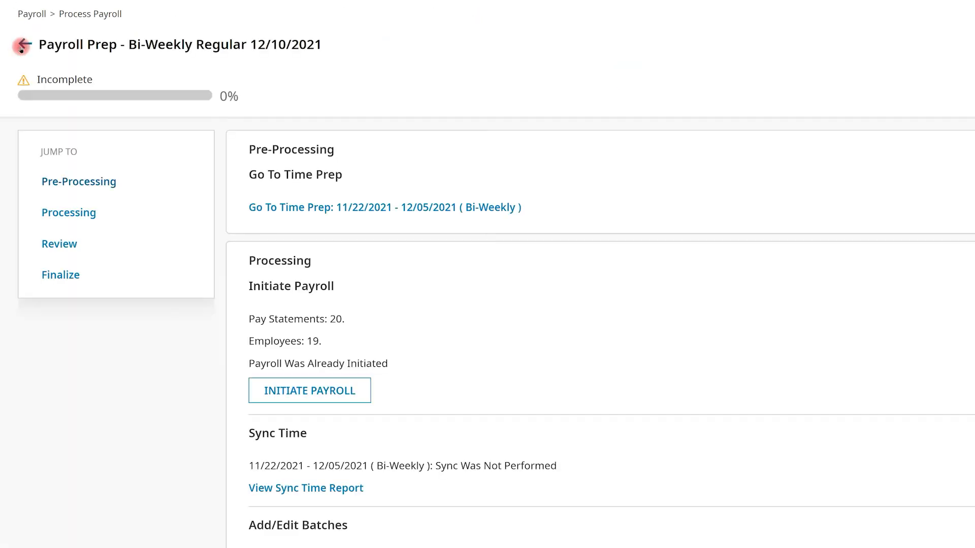
click(60, 245)
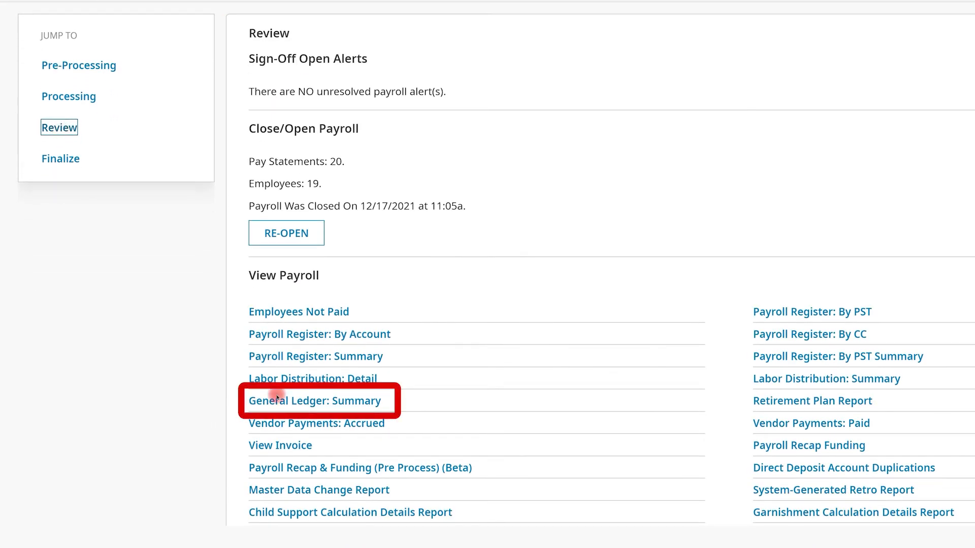
click(280, 404)
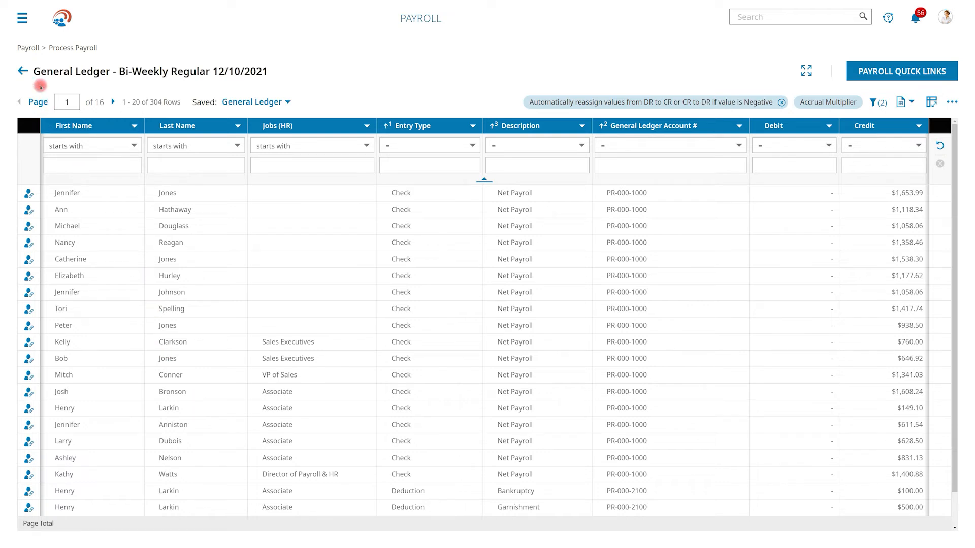
click(25, 70)
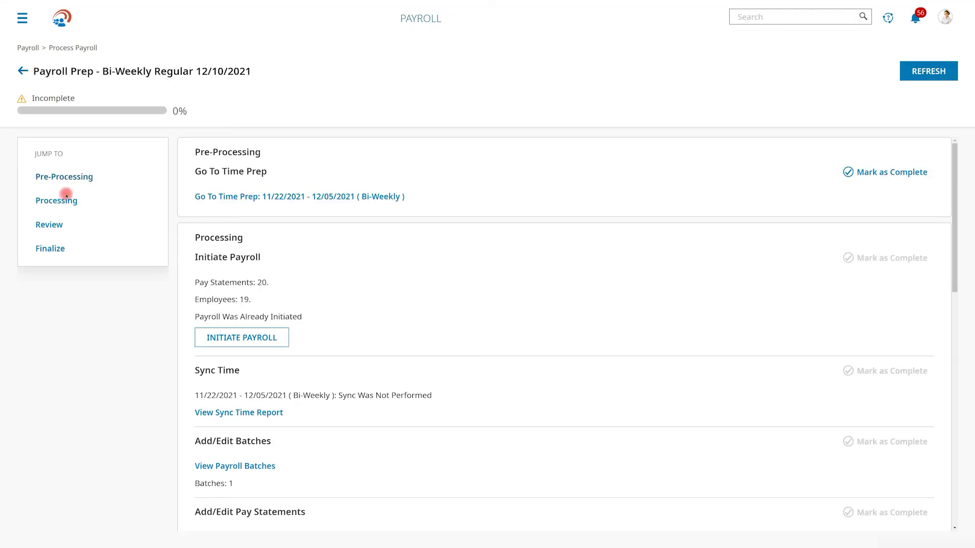
Open the Payroll Recap Funding report from the Review section, examine its taxes, vendor liabilities and general ledger summary, and leave the report
click(58, 223)
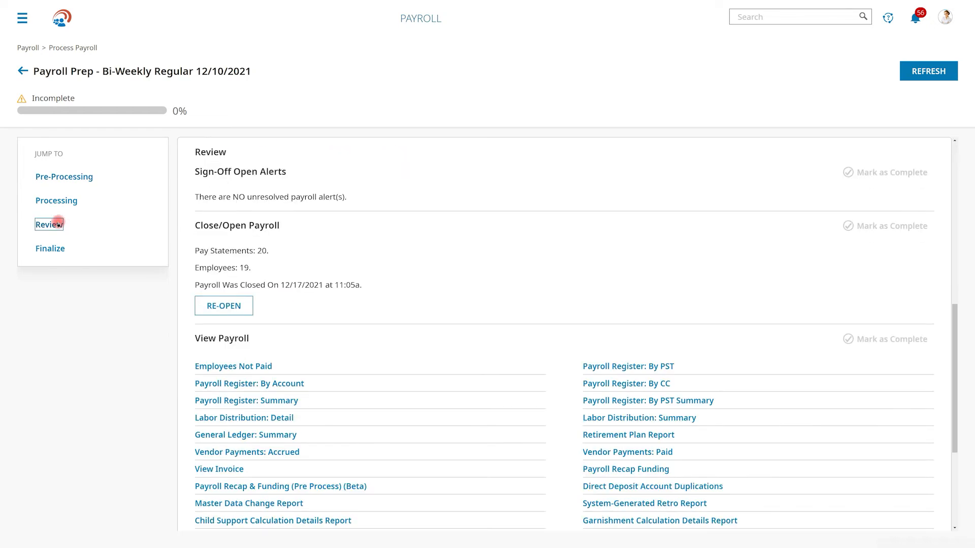
click(599, 469)
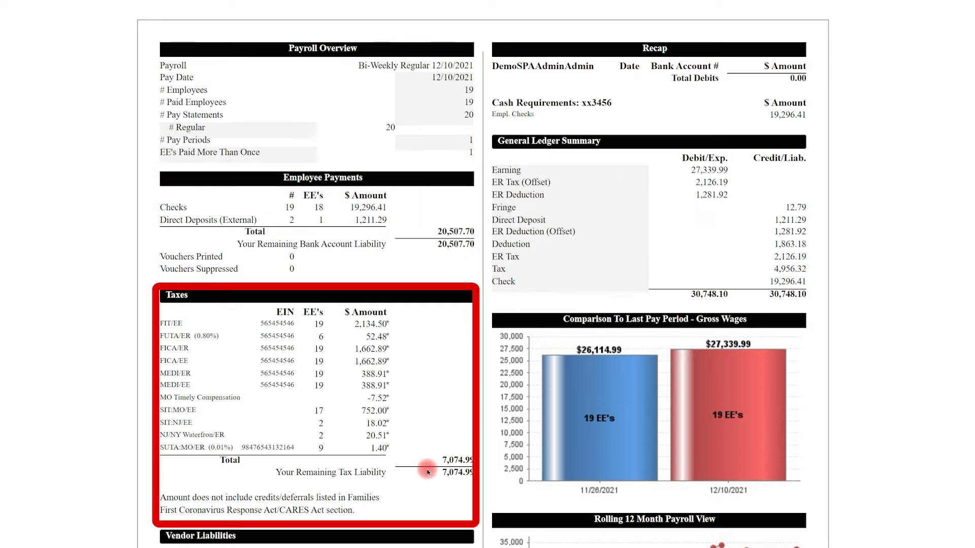
scroll(427, 472, down, 2)
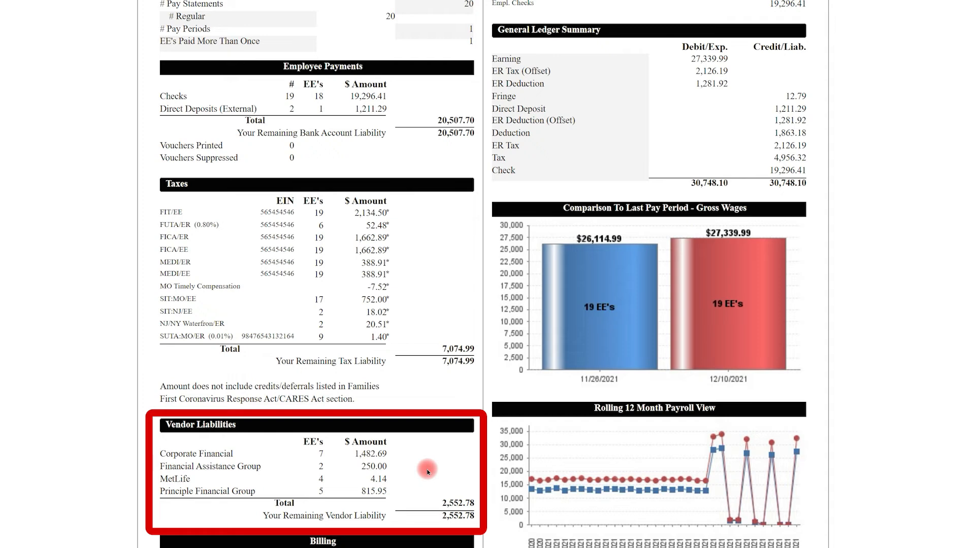
scroll(474, 352, up, 2)
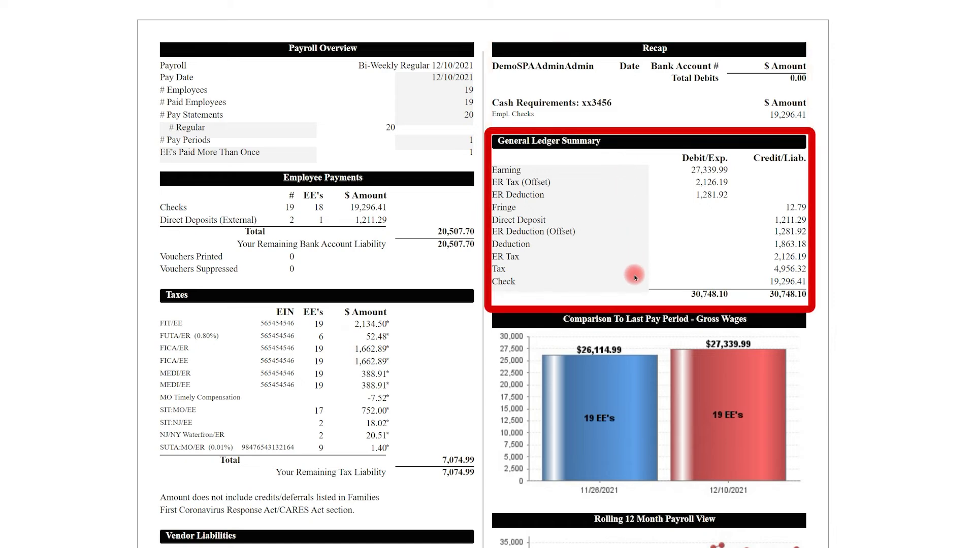
scroll(636, 284, down, 1)
scroll(636, 292, down, 3)
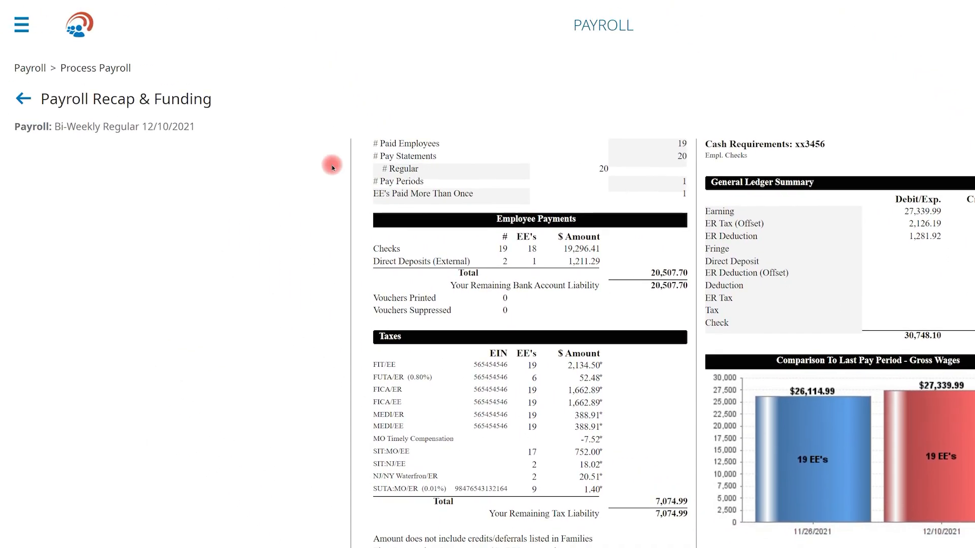
click(24, 99)
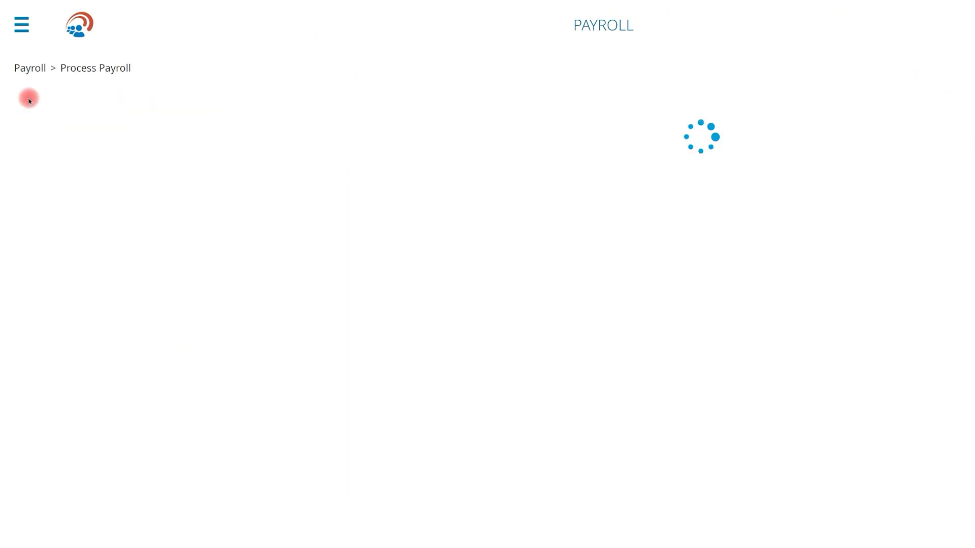
Look through the other View Payroll reports in the Review section, including Master Data Change Report and View Pay Statement Manual Edits
click(72, 327)
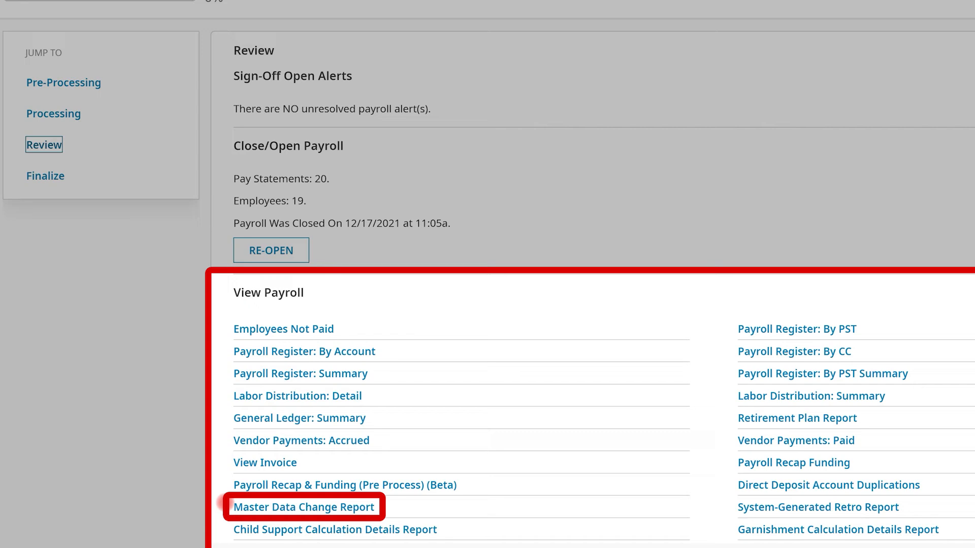
scroll(226, 505, down, 1)
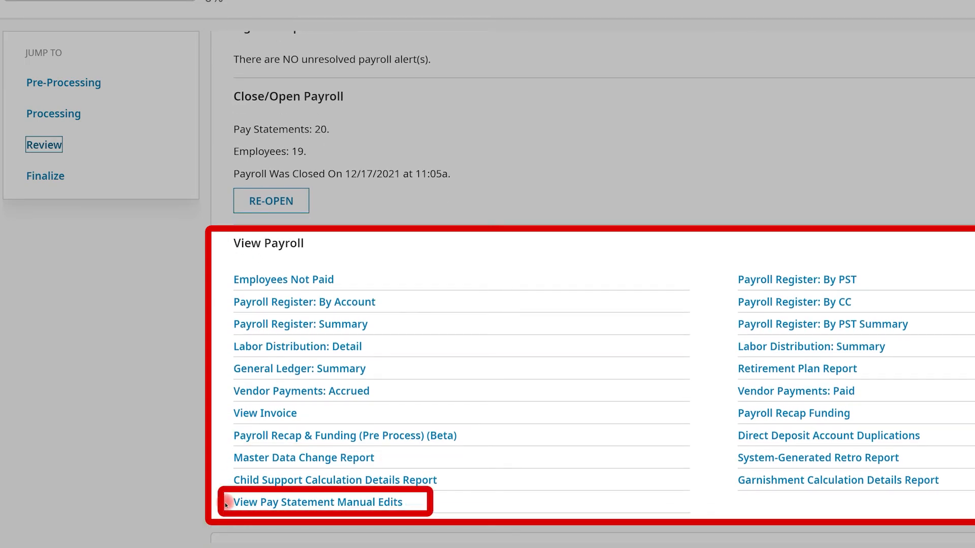
scroll(226, 505, down, 4)
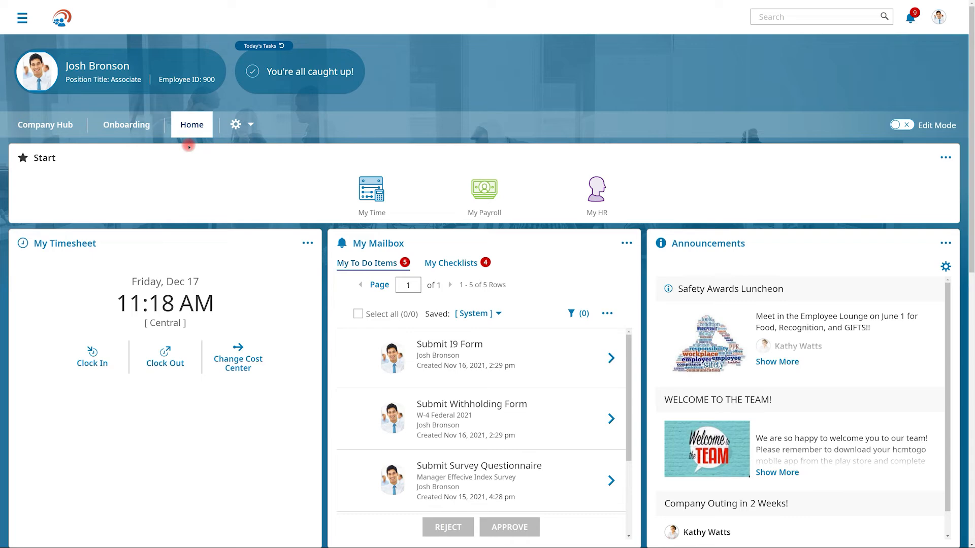
Find the My Pay widget on the employee's home dashboard and open the recent pay history from it
scroll(188, 147, down, 4)
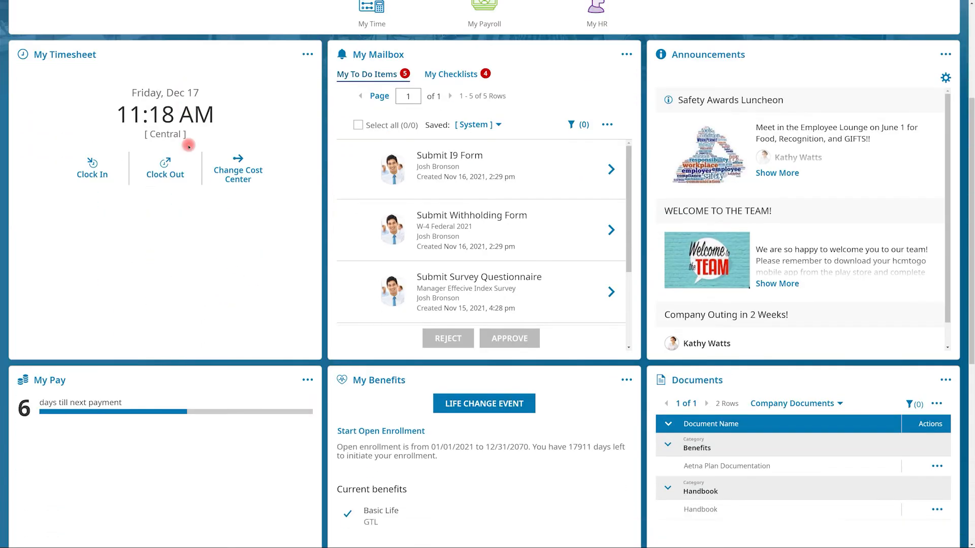
scroll(188, 145, down, 5)
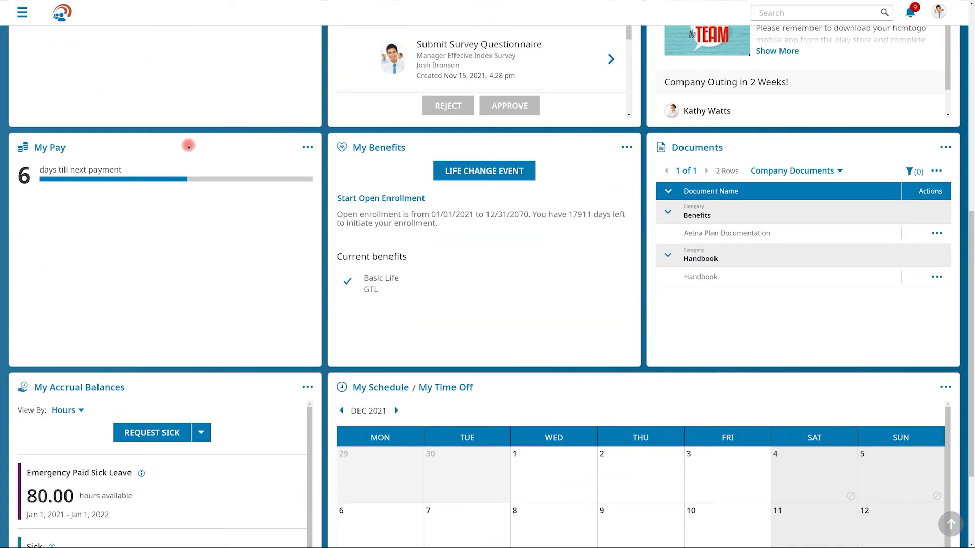
scroll(188, 145, down, 1)
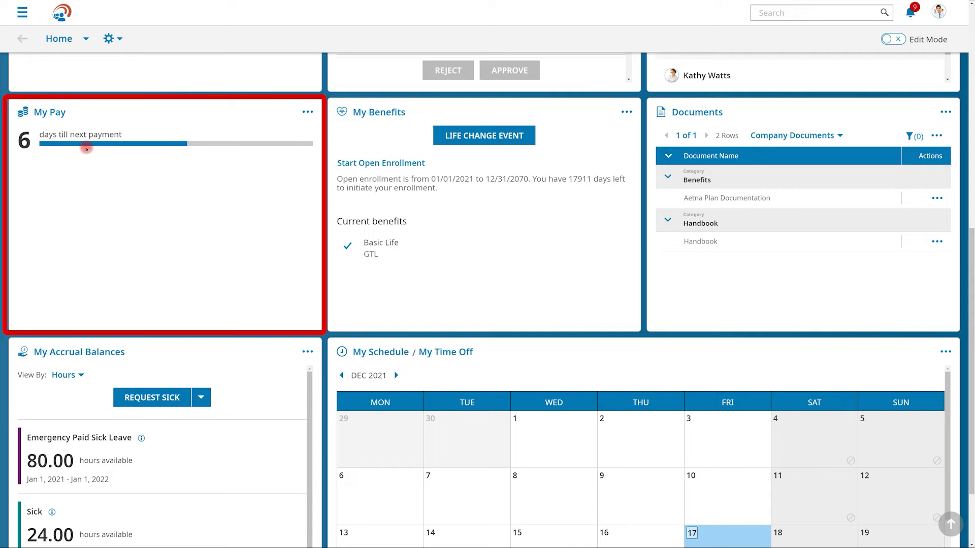
click(55, 115)
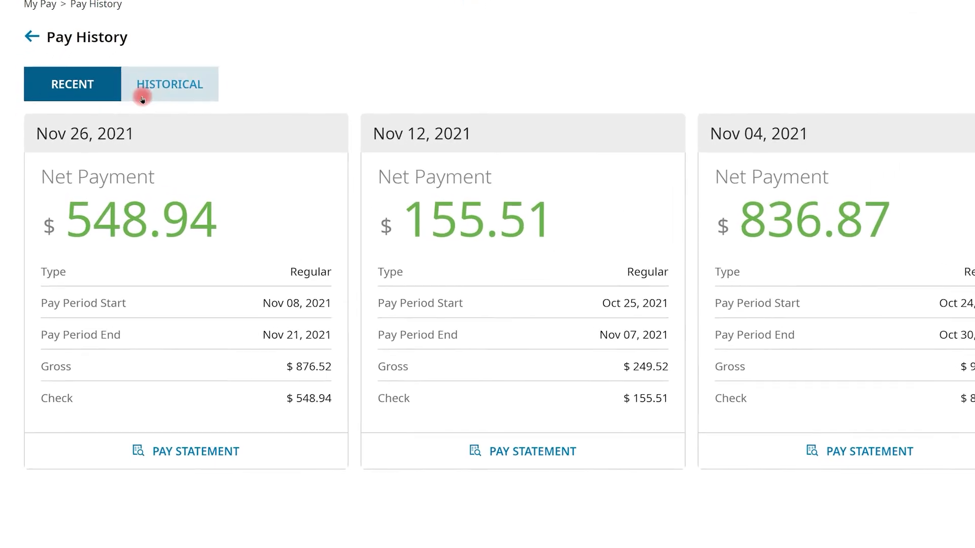
click(128, 105)
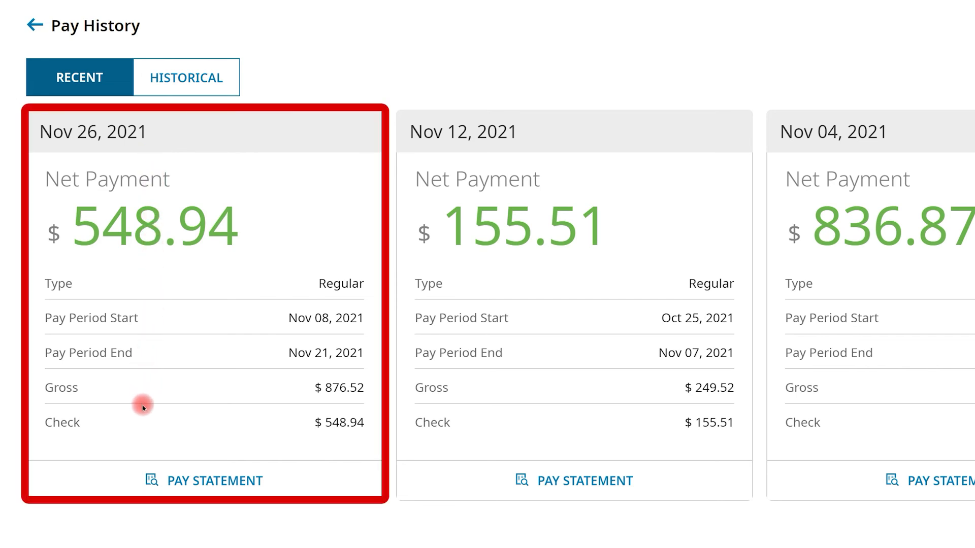
Preview the Nov 26, 2021 pay statement down to its company-paid benefits, download it as a PDF and close the preview
click(132, 480)
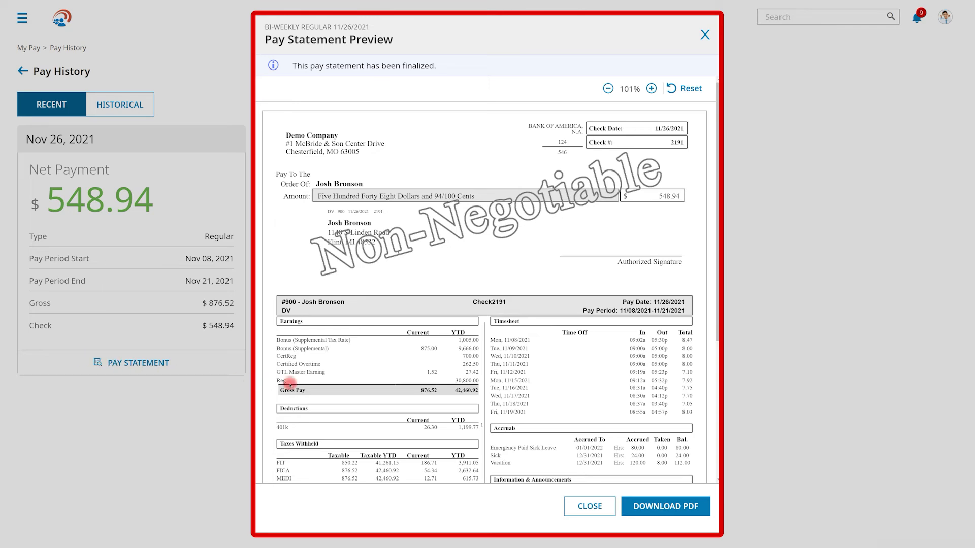
scroll(290, 383, down, 3)
scroll(289, 383, down, 4)
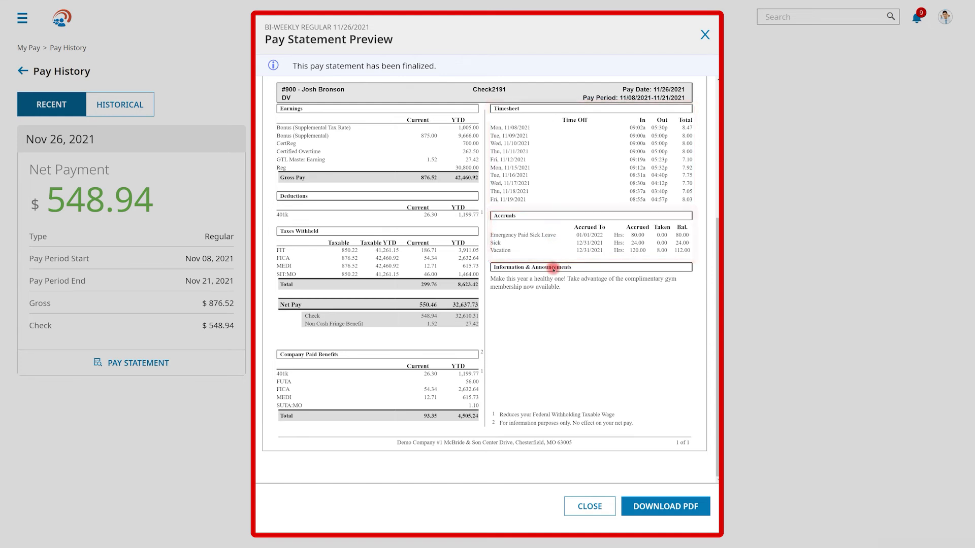
click(668, 504)
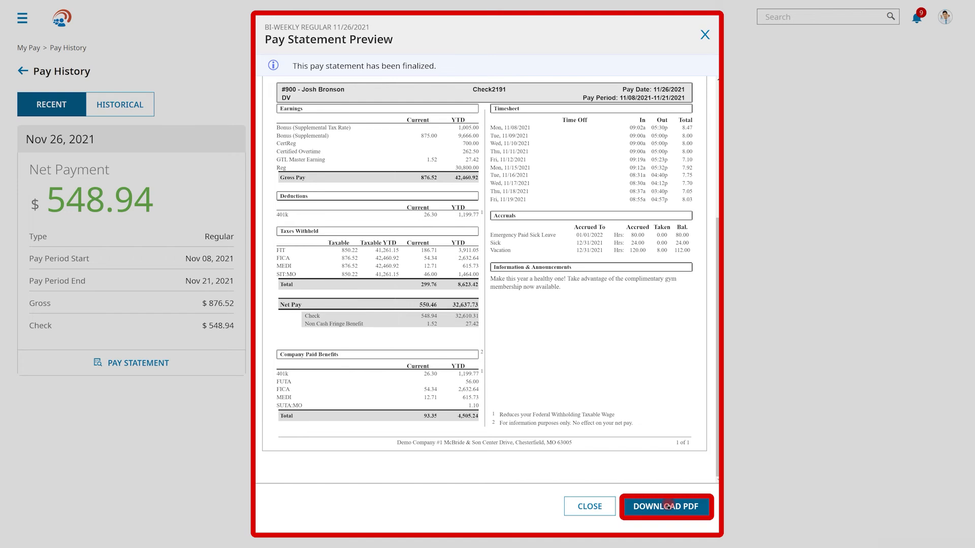
click(607, 505)
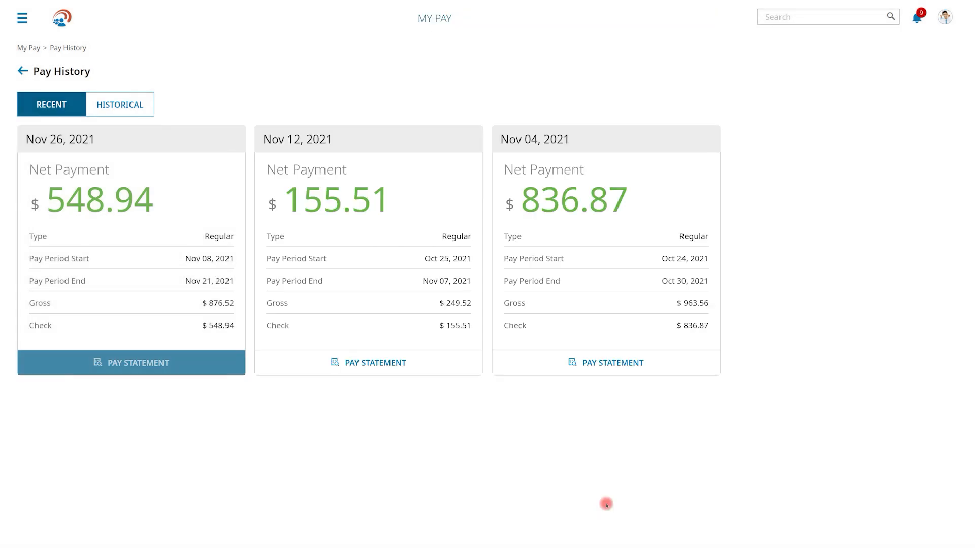
Return to the home dashboard, open the My W2s list under My Payroll, and preview the 2020 W2
click(61, 18)
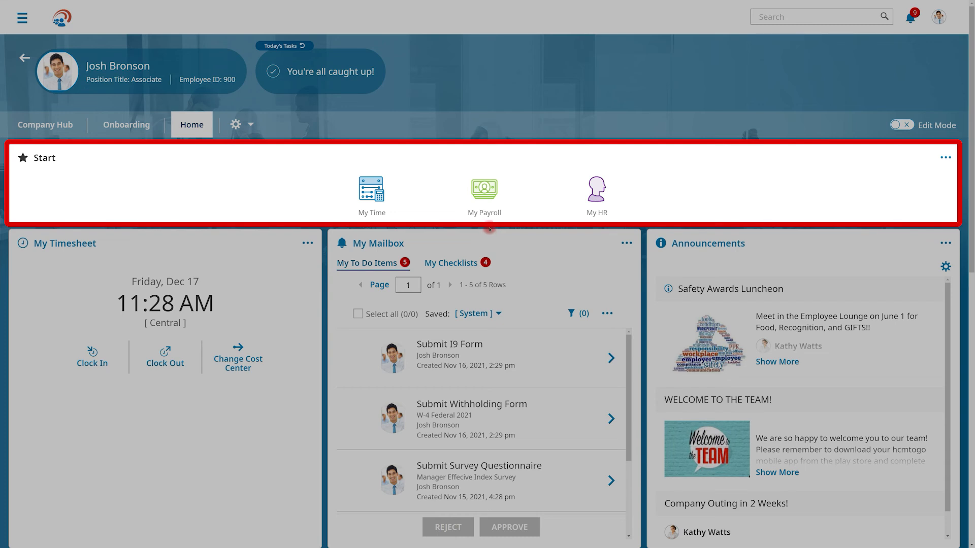
click(485, 198)
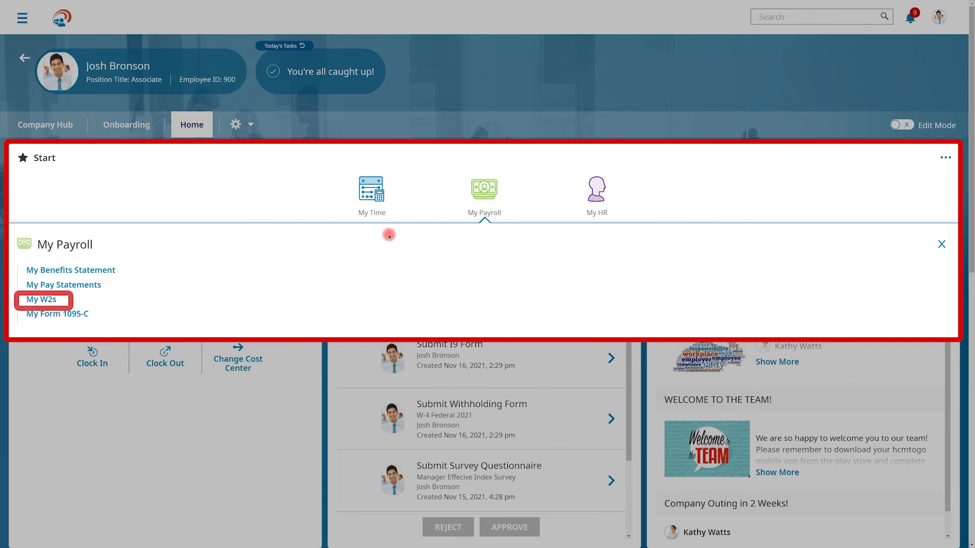
click(41, 299)
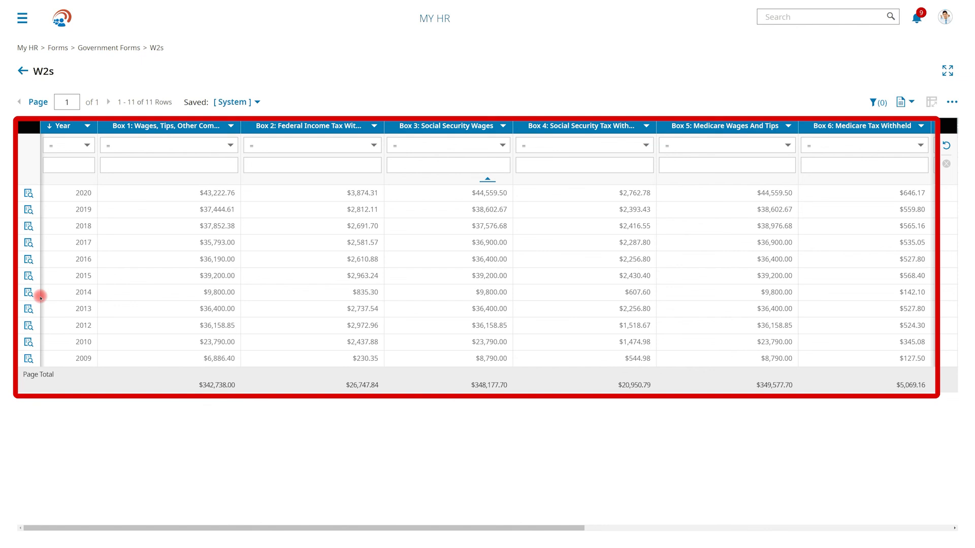
click(28, 192)
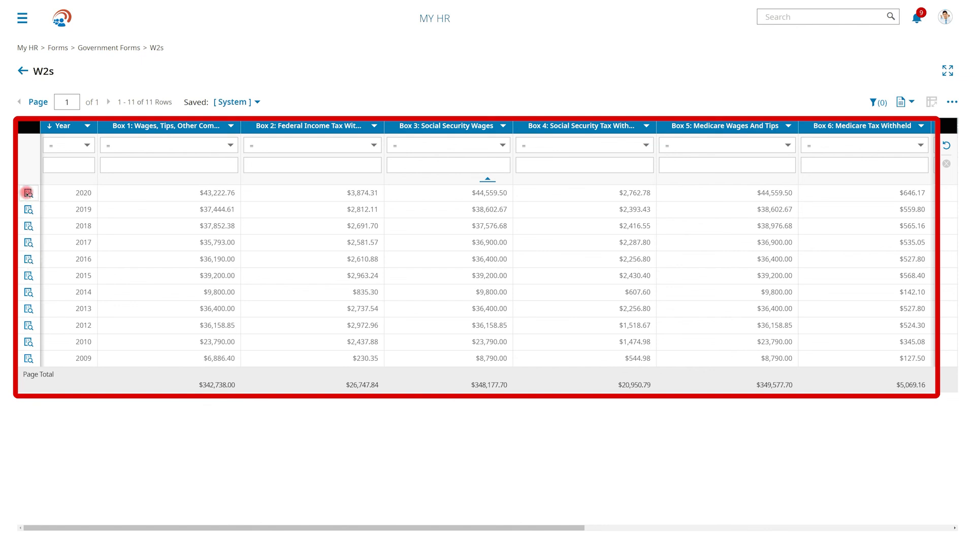